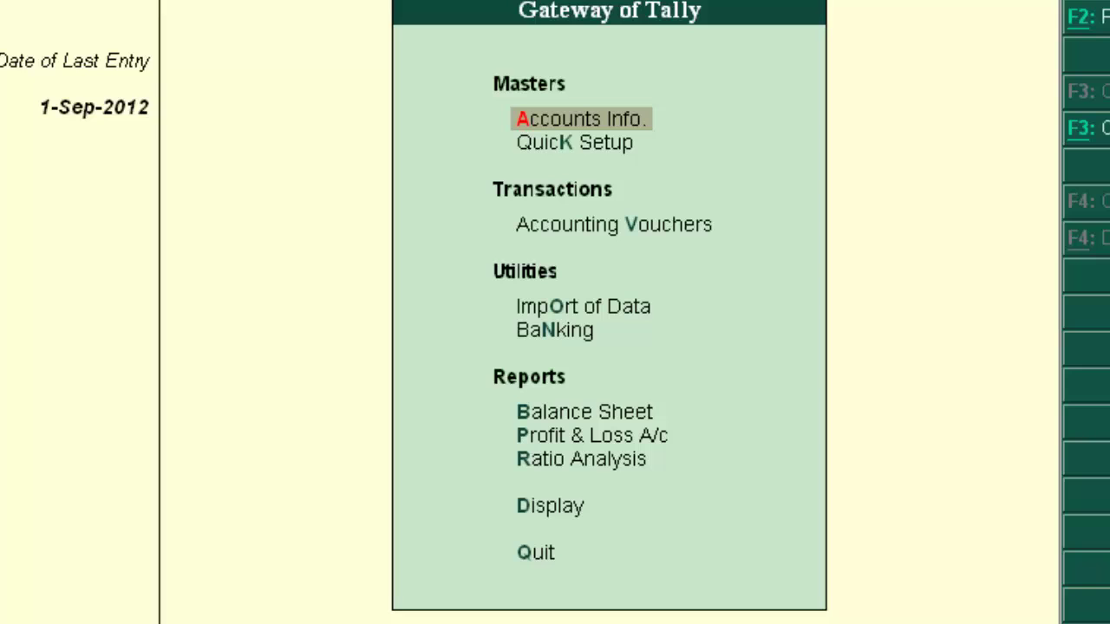
# - Open accounting voucher entry for ABC LTD and switch to a payment voucher
pyautogui.press('Down')
pyautogui.press('Down')
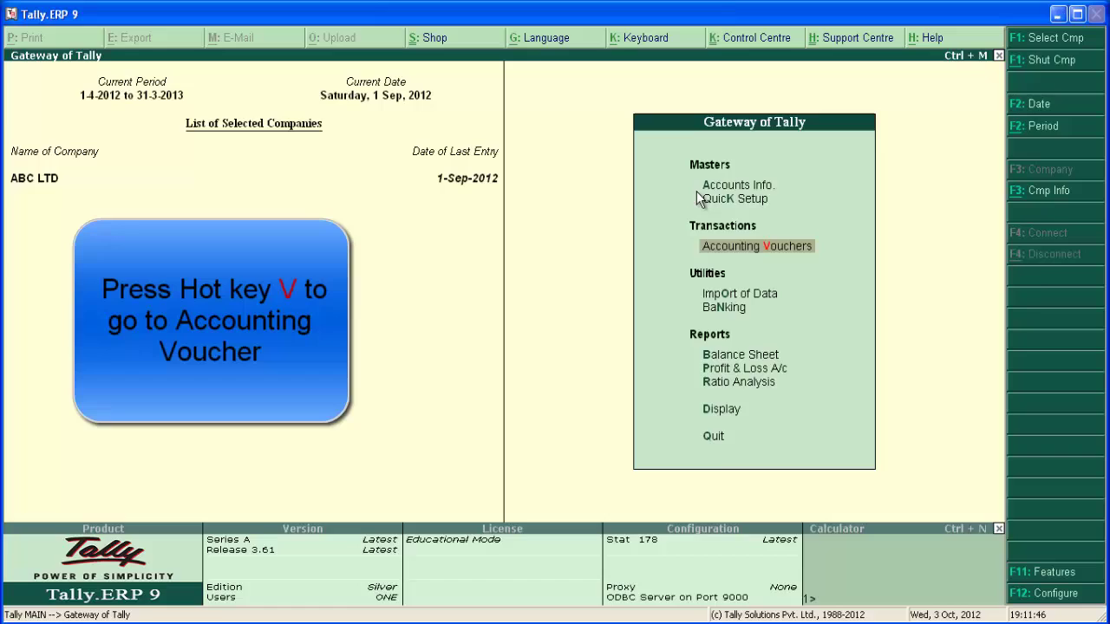
pyautogui.press('v')
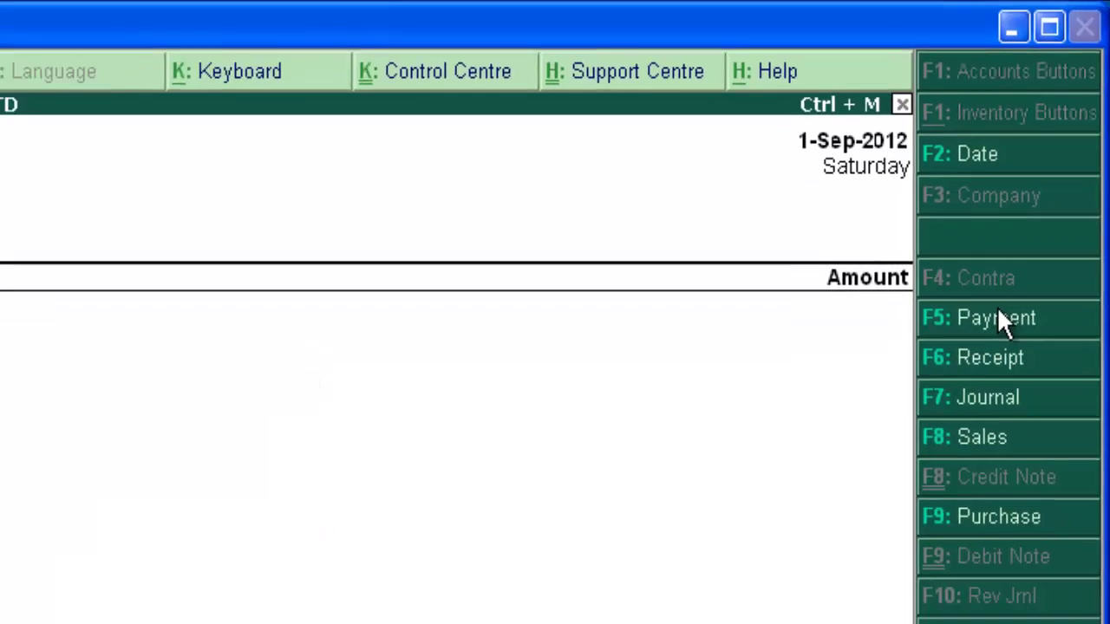
pyautogui.press('F5')
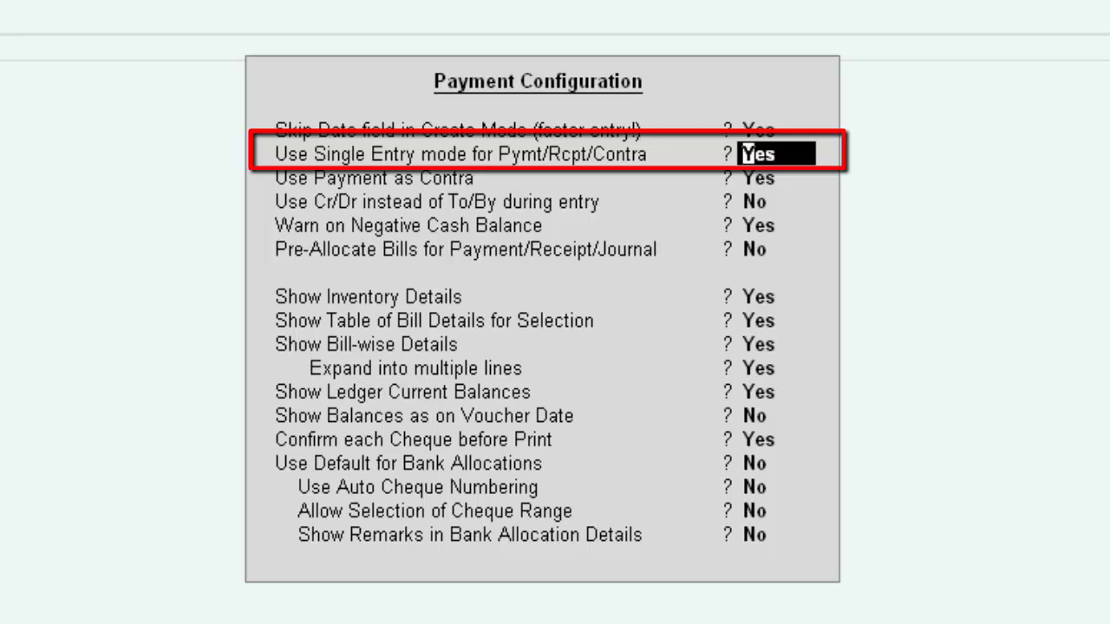
# - Set single entry mode for payment, receipt and contra to No in the payment configuration and accept the other settings
pyautogui.write('no')
pyautogui.press('Return')
pyautogui.press('Return')
pyautogui.press('Return')
pyautogui.press('Return')
pyautogui.press('Return')
pyautogui.press('Return')
pyautogui.press('Return')
pyautogui.press('Return')
pyautogui.press('Return')
pyautogui.press('Return')
pyautogui.press('Return')
pyautogui.press('Return')
pyautogui.press('Return')
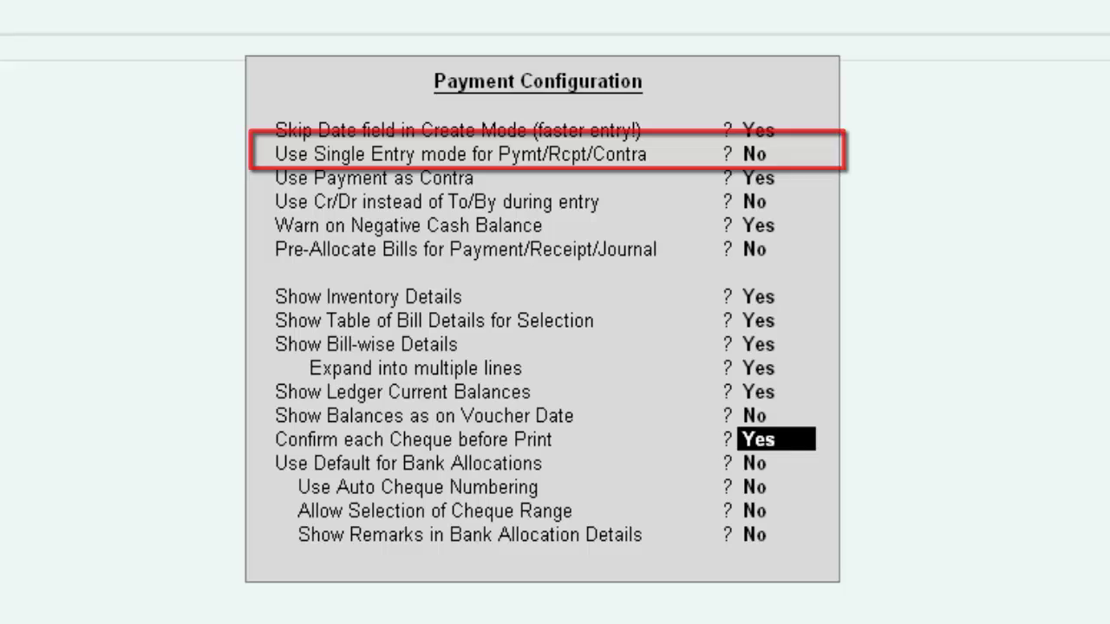
pyautogui.press('Return')
pyautogui.press('Return')
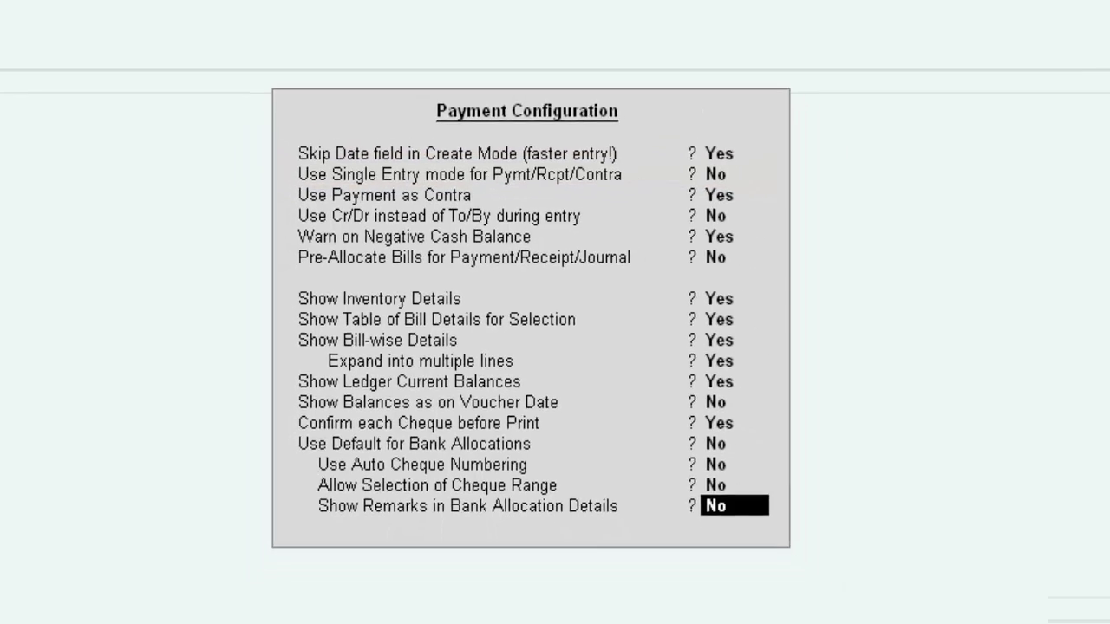
pyautogui.press('Return')
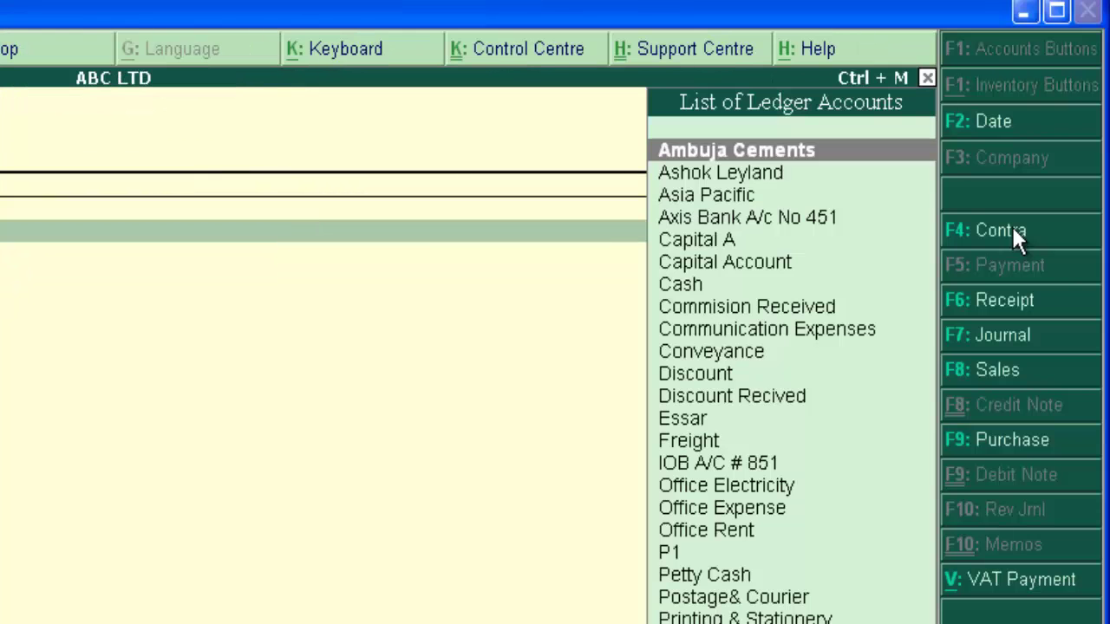
# - Debit Printing & Stationery with 500 and give the line the narration "stationery paid"
pyautogui.write('print')
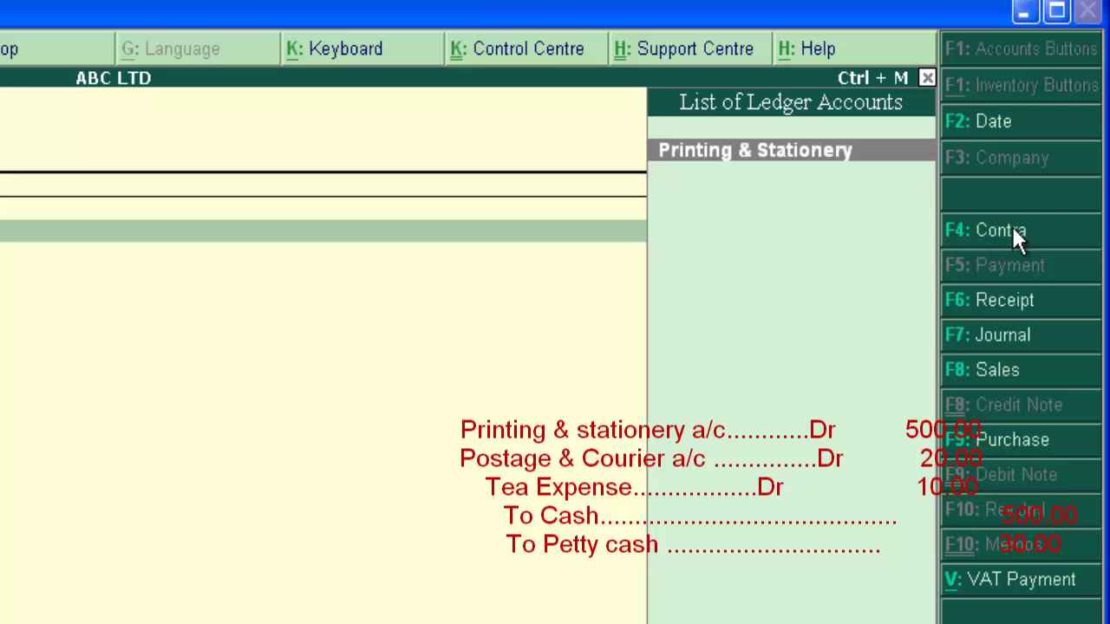
pyautogui.press('Return')
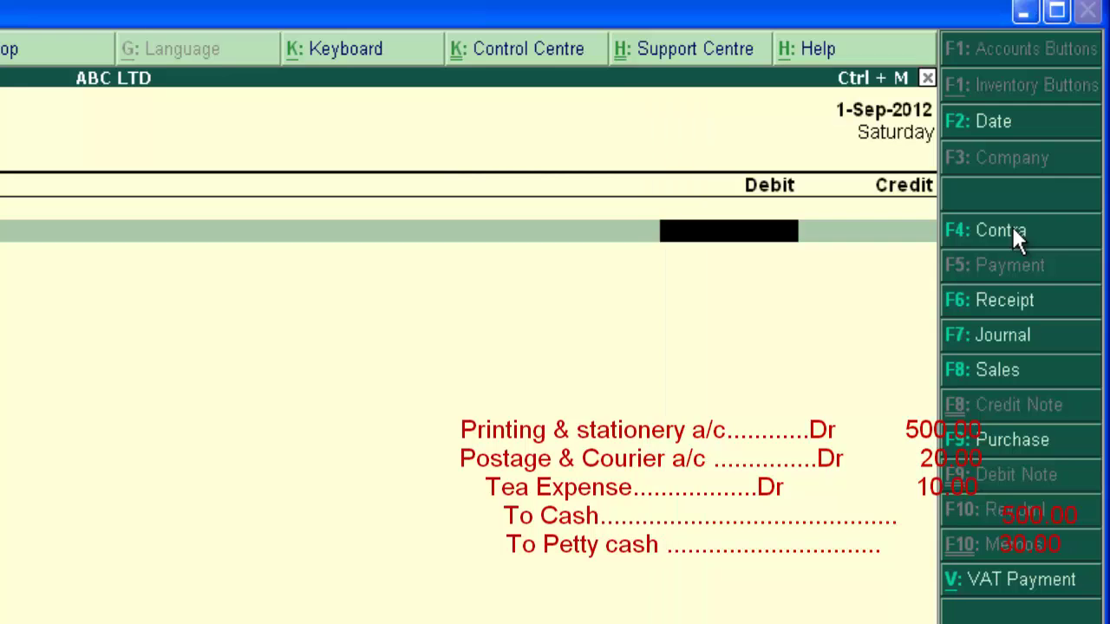
pyautogui.write('5000')
pyautogui.press('BackSpace')
pyautogui.press('Return')
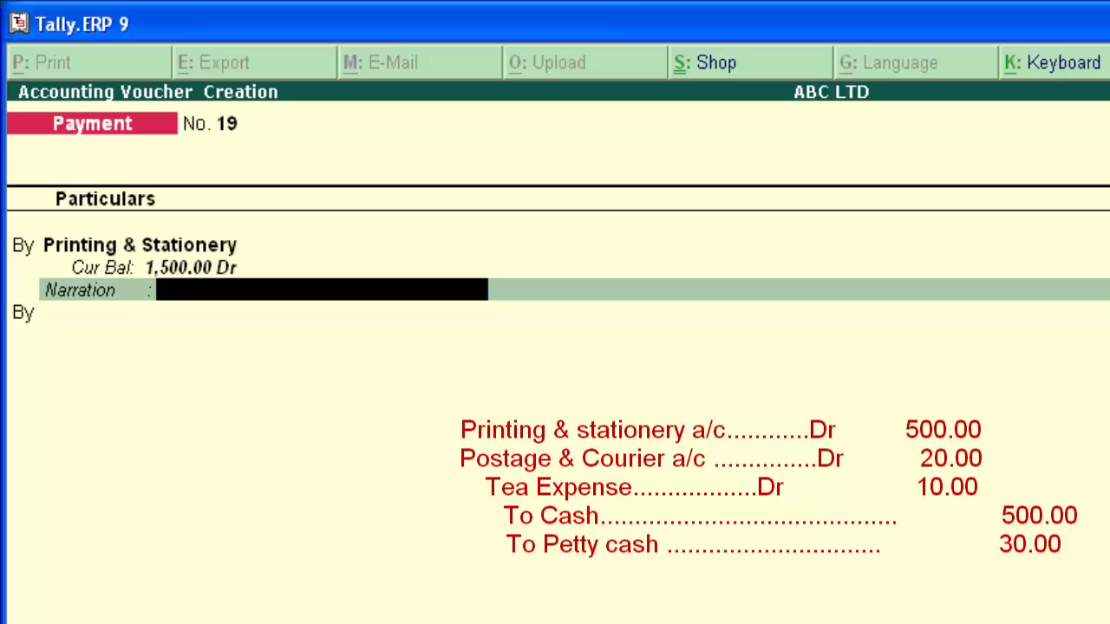
pyautogui.write('stationery paid')
pyautogui.press('Return')
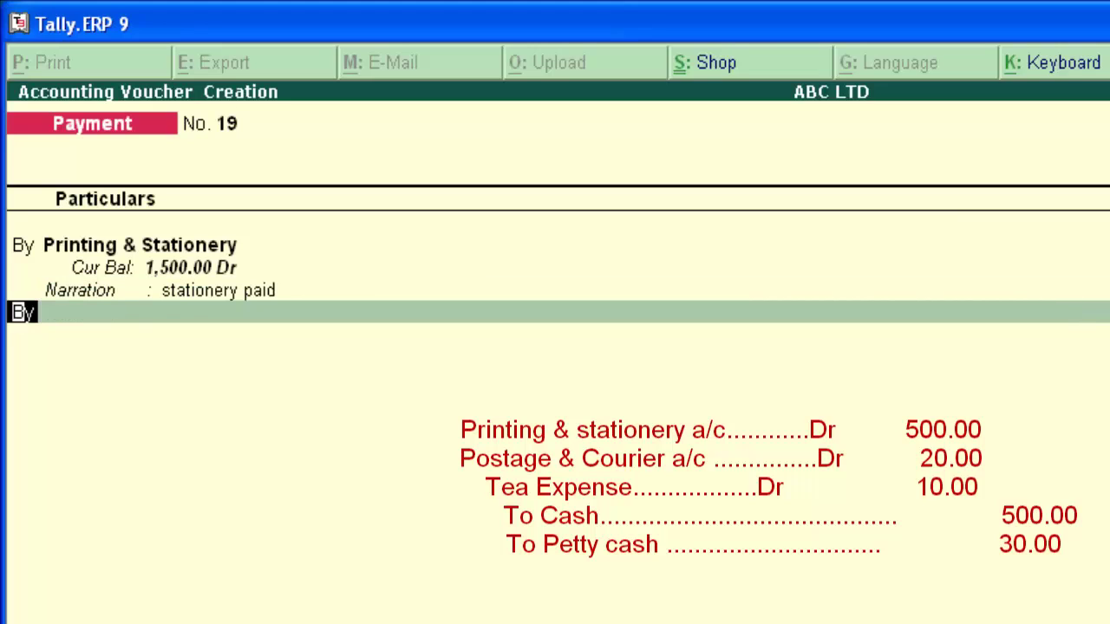
# - Add a debit line for Postage & Courier with an amount of 20
pyautogui.press('Return')
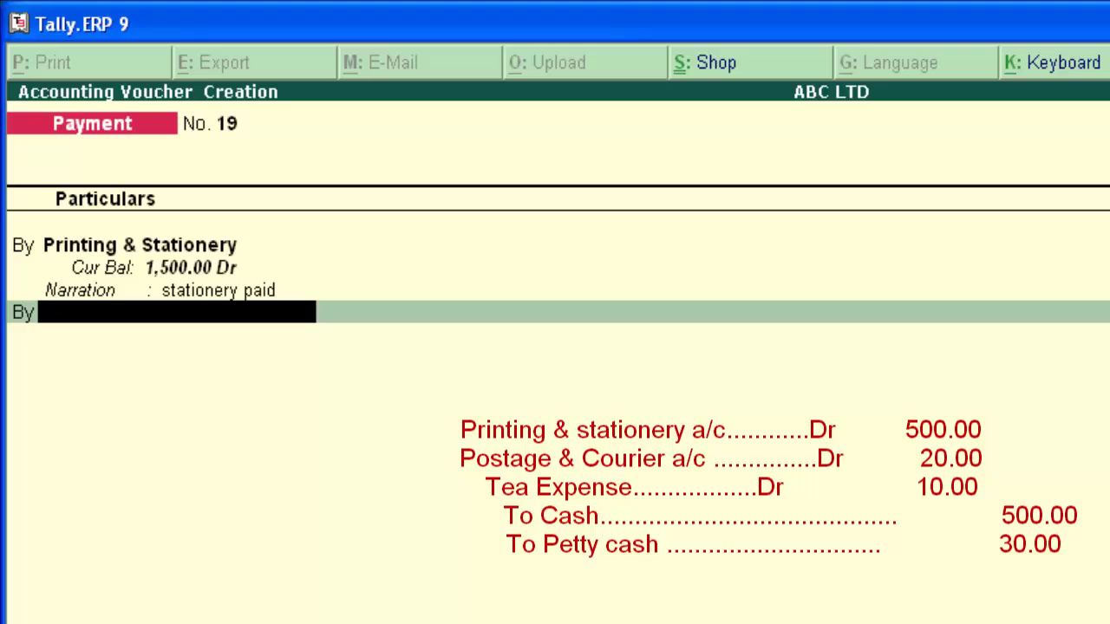
pyautogui.write('Cour')
pyautogui.press('Return')
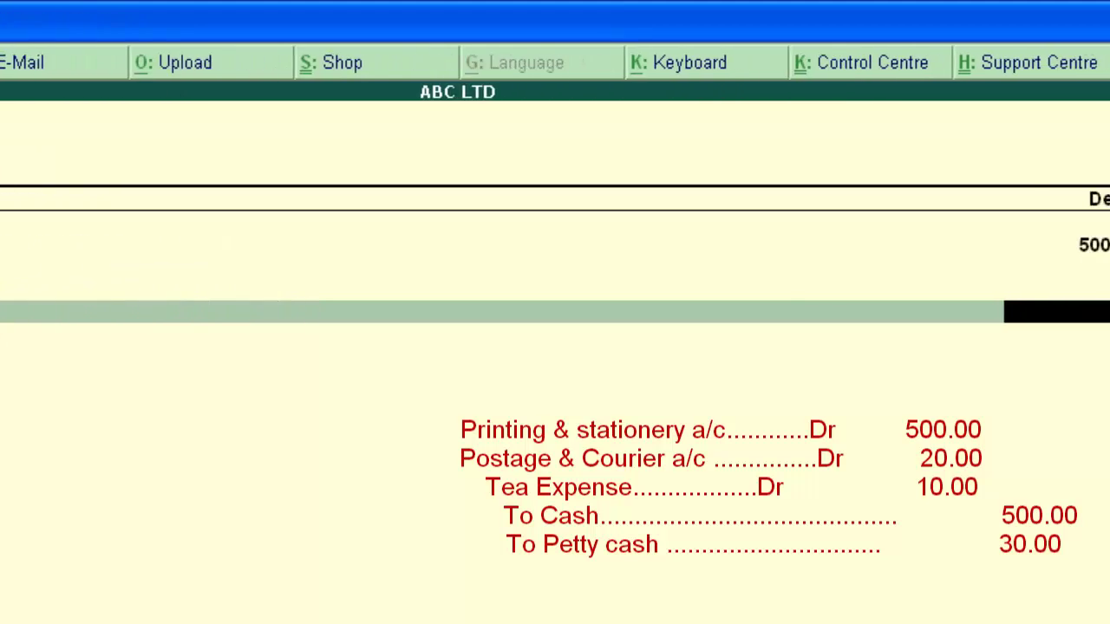
pyautogui.write('20')
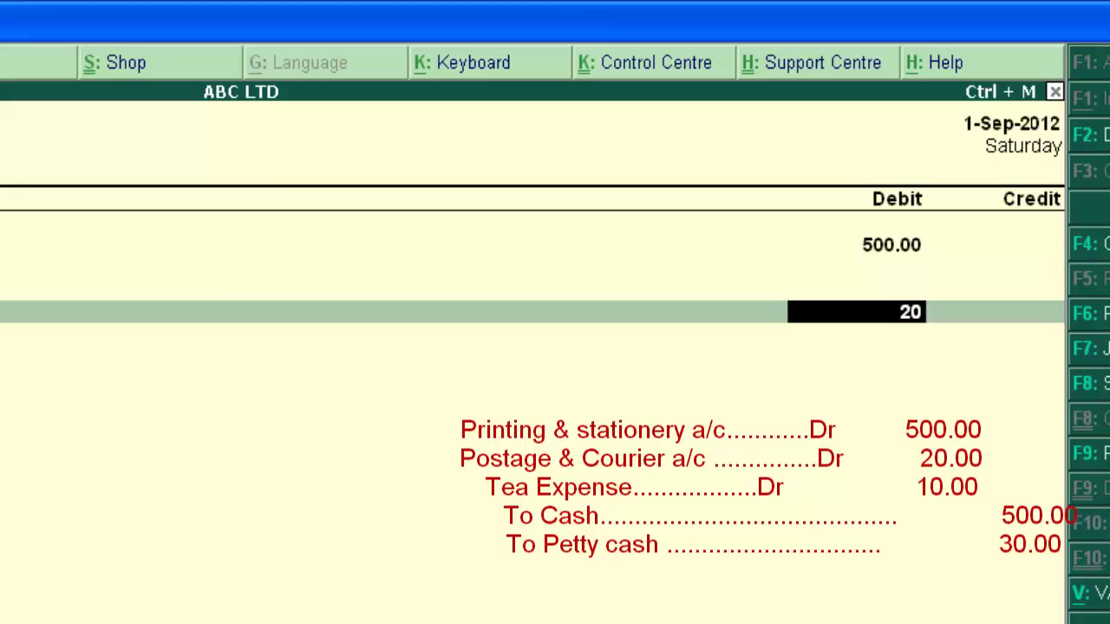
pyautogui.press('Return')
# - Make the next voucher line a debit entry for Tea Expenses with an amount of 10
pyautogui.write('pet')
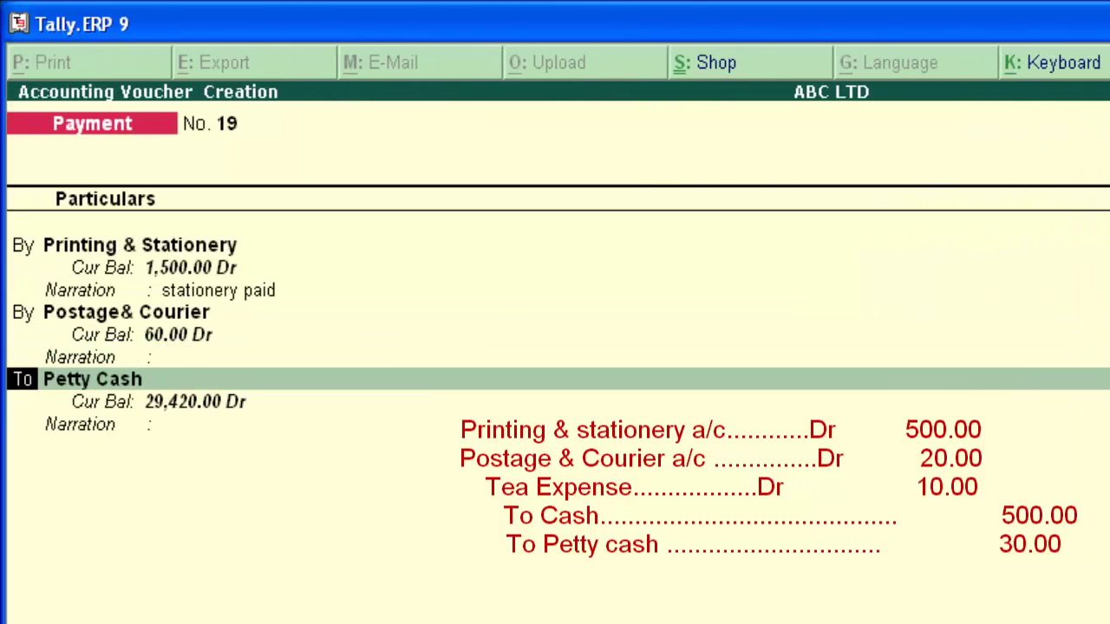
pyautogui.write('by')
pyautogui.press('Return')
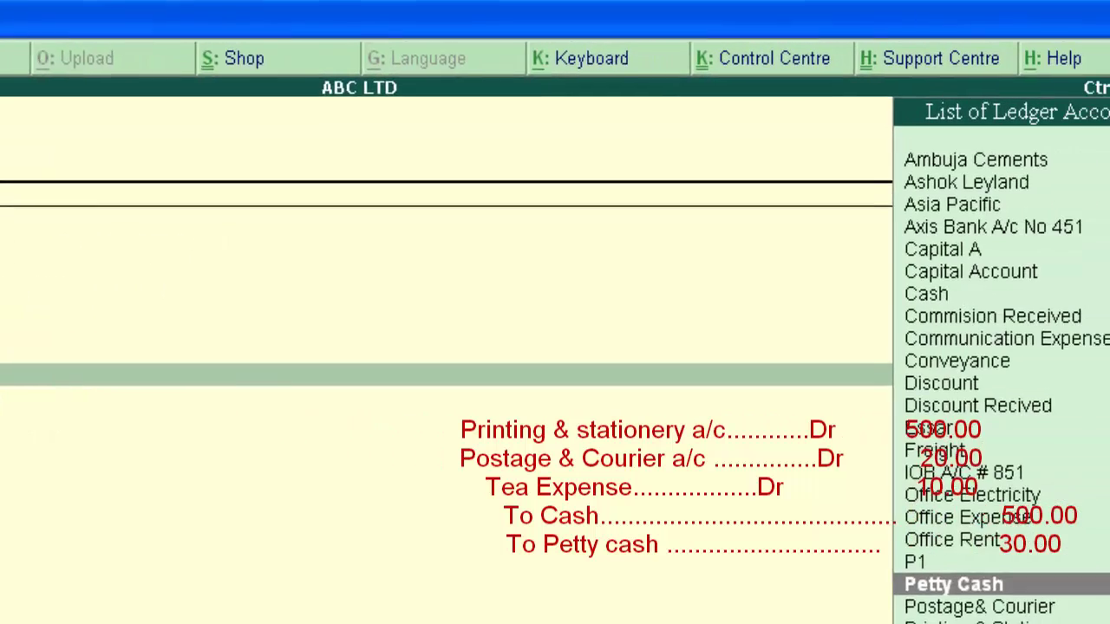
pyautogui.write('tea')
pyautogui.press('Return')
pyautogui.write('10')
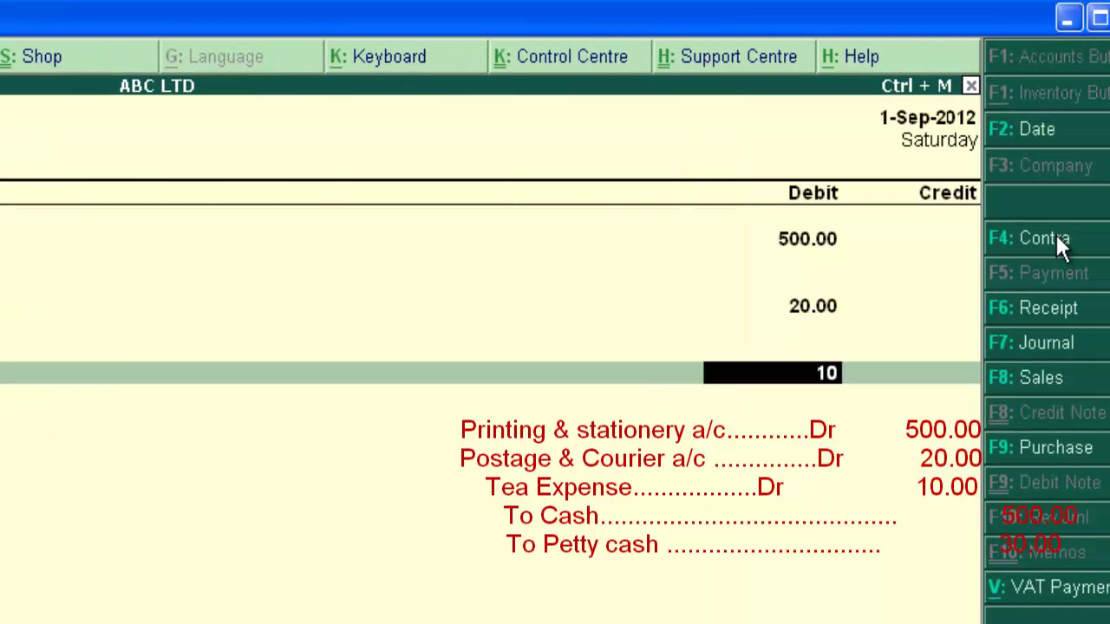
pyautogui.press('Return')
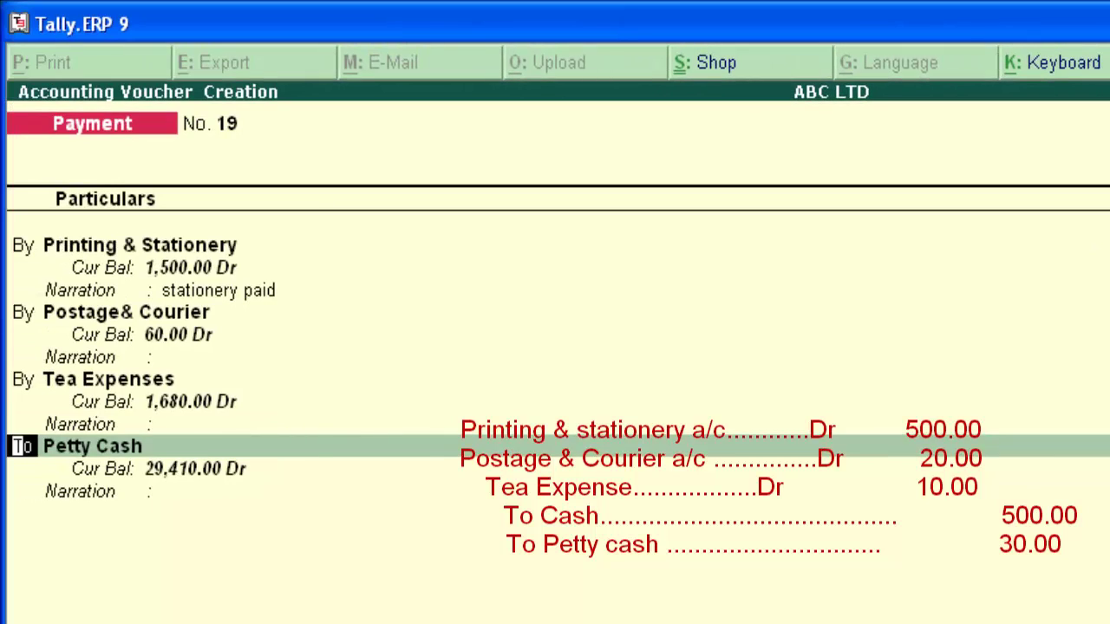
# - Credit the Cash ledger with 500 in the payment voucher, leaving its line narration blank
pyautogui.press('Return')
pyautogui.write('Cash')
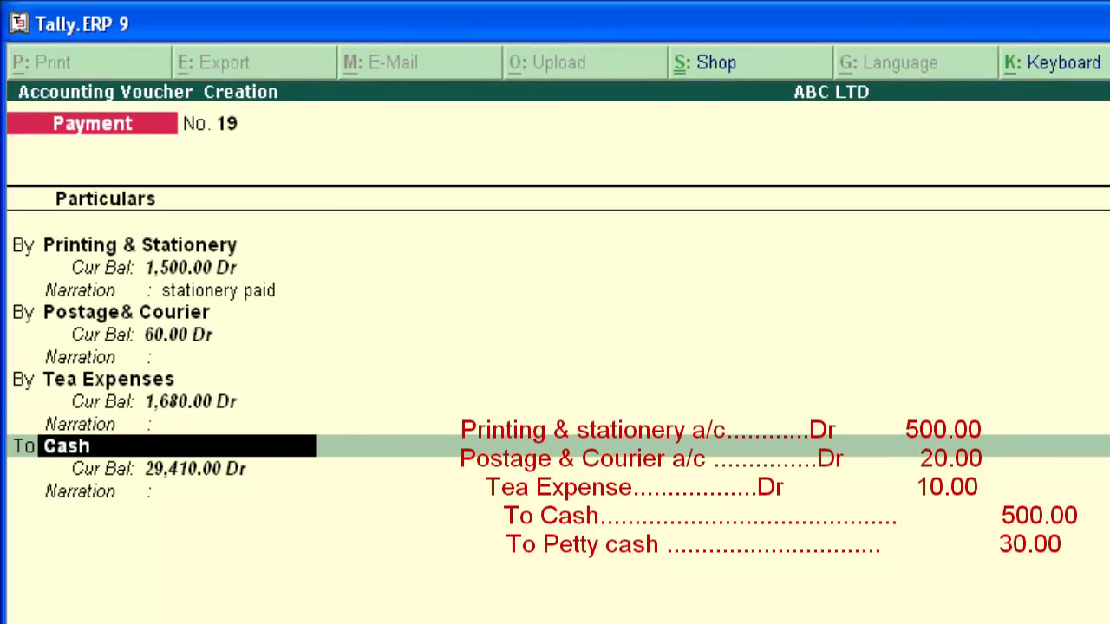
pyautogui.press('Return')
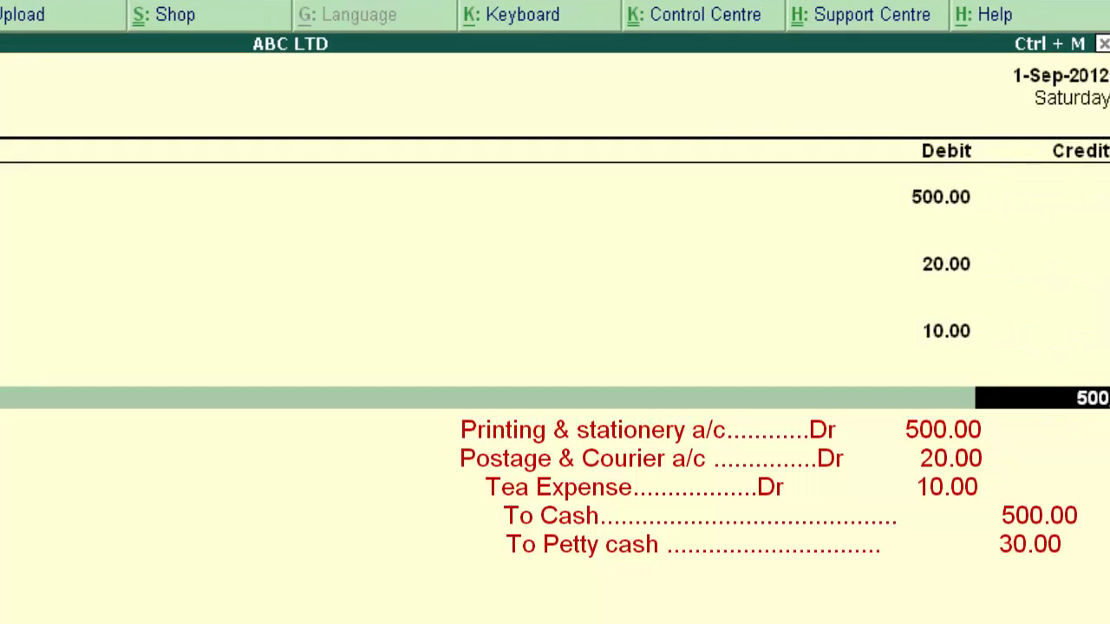
pyautogui.press('Return')
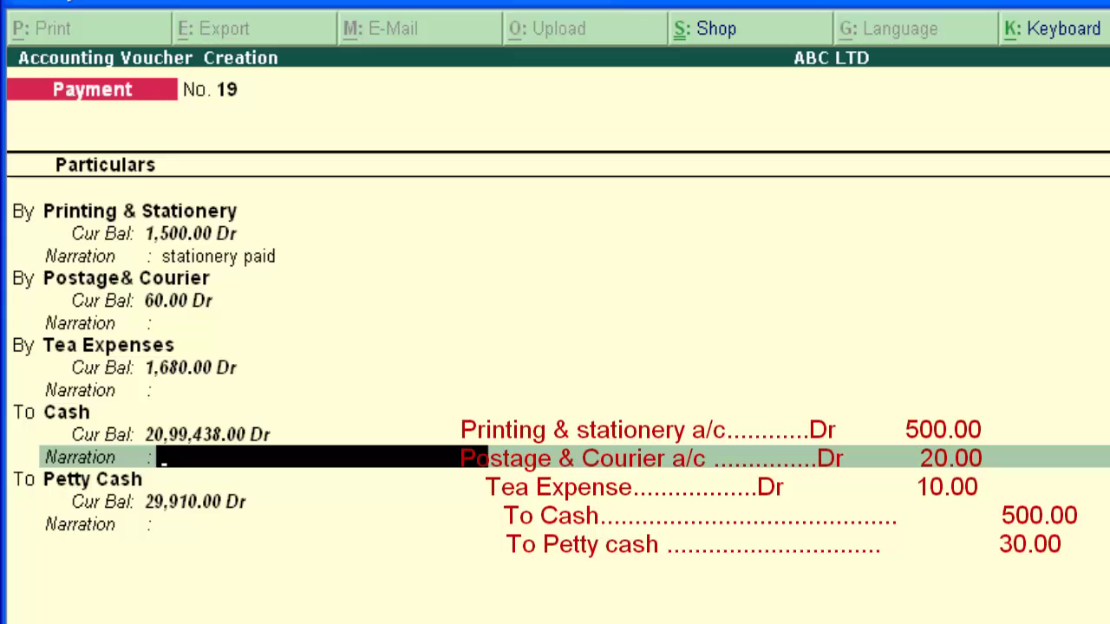
pyautogui.press('Return')
# - Credit Petty Cash with the remaining 30.00 and leave its line narration blank
pyautogui.press('Return')
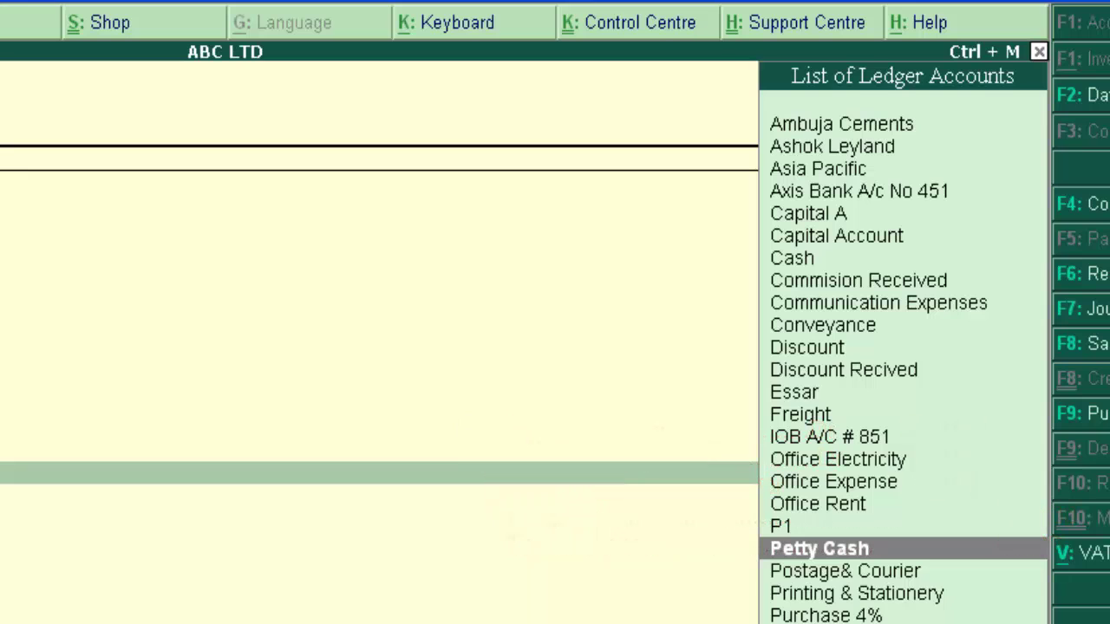
pyautogui.press('Return')
pyautogui.press('Return')
pyautogui.press('Return')
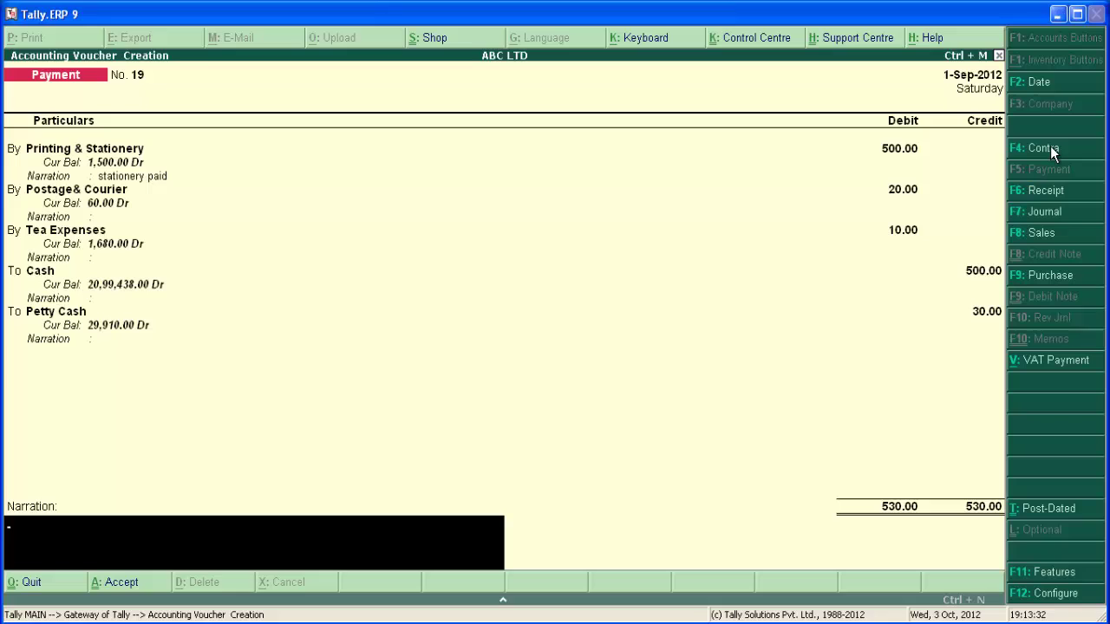
# - Enter the voucher narration "printing & stationery, courier charges, tea epense paid" and save the payment voucher
pyautogui.write('printing & stationery, courier charges, tea epense paid')
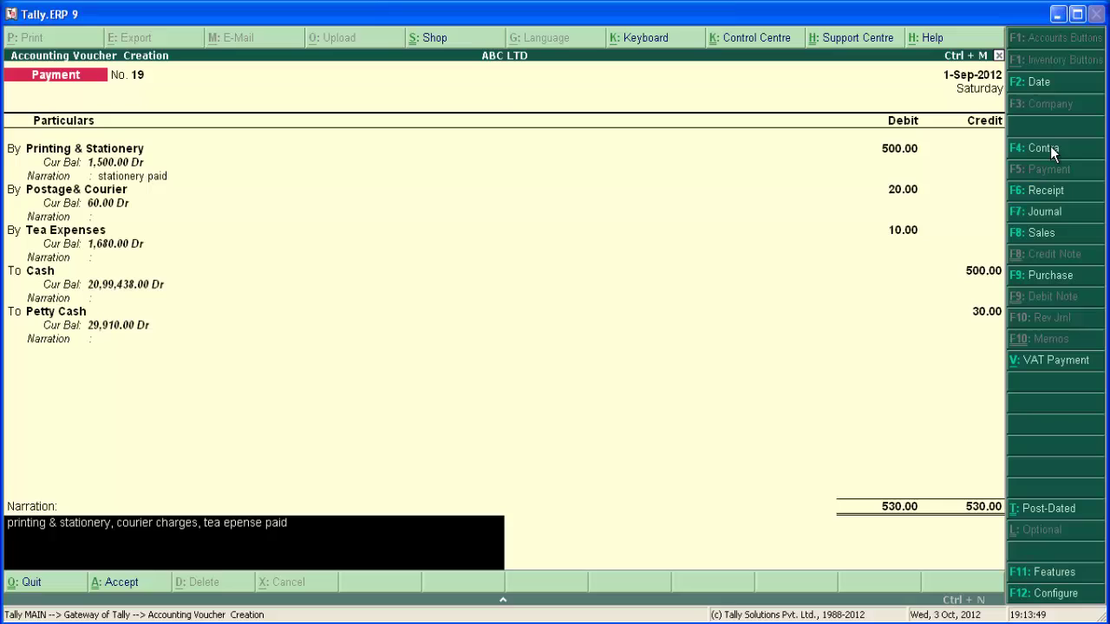
pyautogui.press('Return')
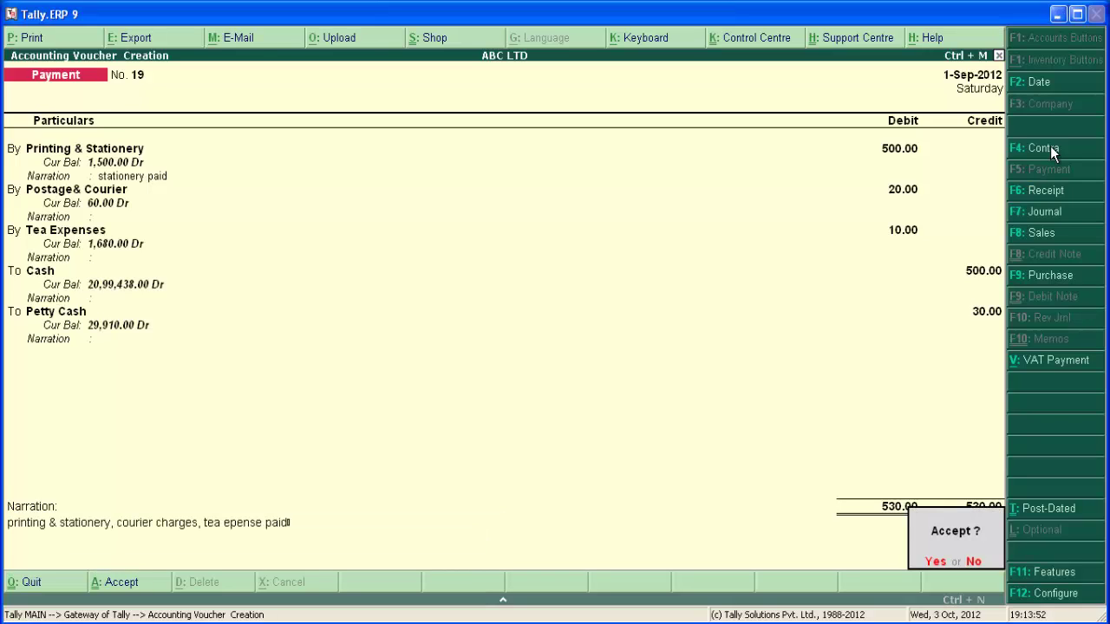
pyautogui.press('y')
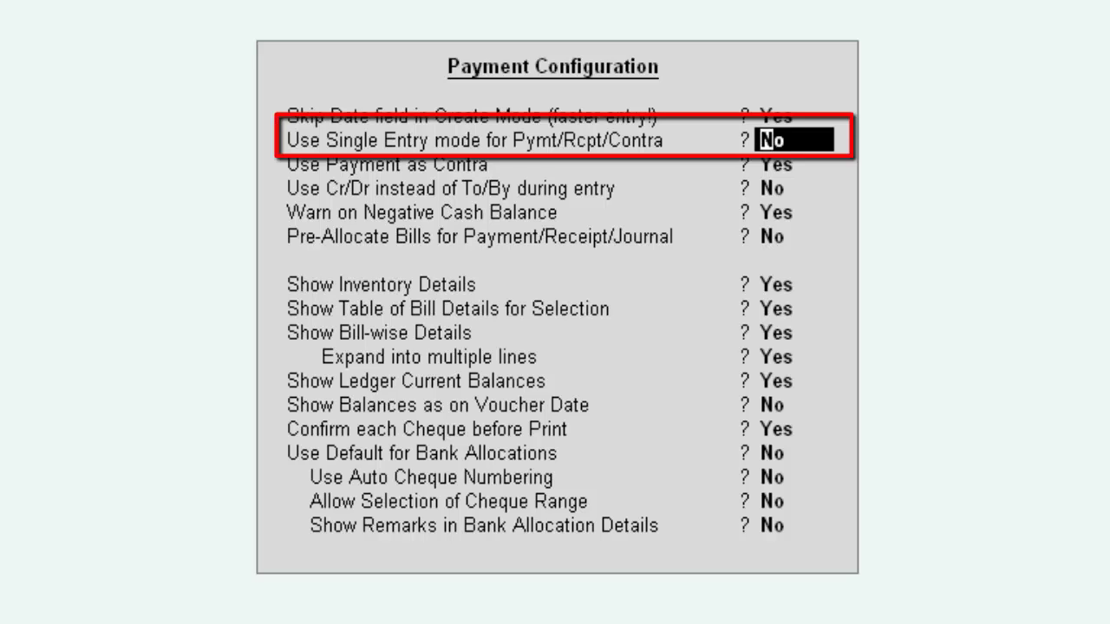
# - Set single entry mode for payment, receipt and contra to Yes in the payment configuration
pyautogui.write('yes')
pyautogui.press('Return')
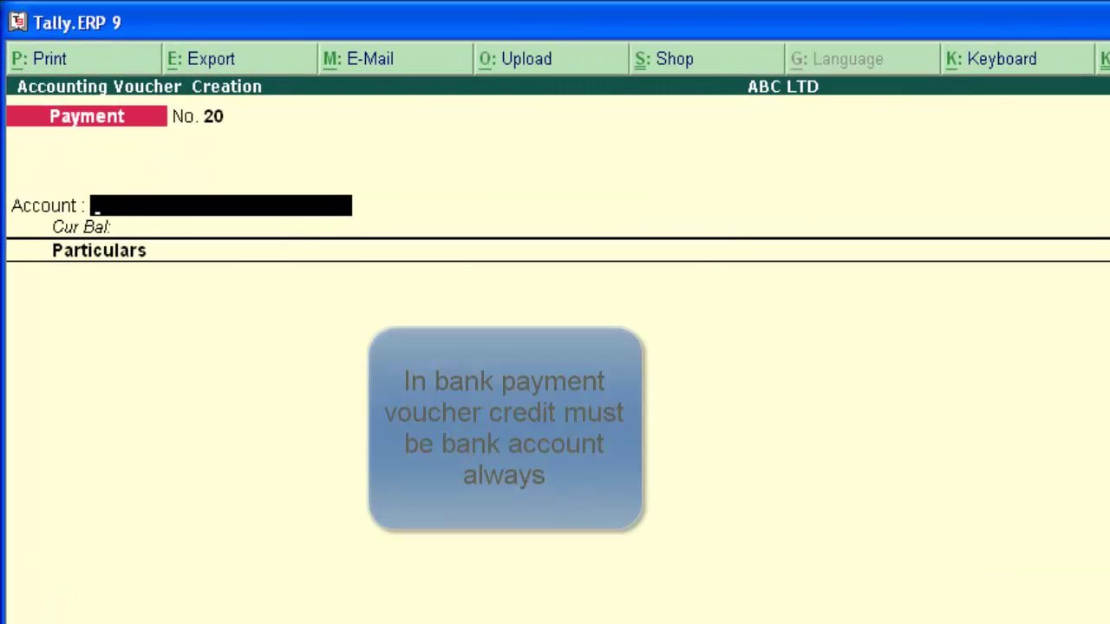
# - Choose the Sbi bank ledger as the paying account and enter a payment of 150000 to Ambuja Cements
pyautogui.write('Sbi')
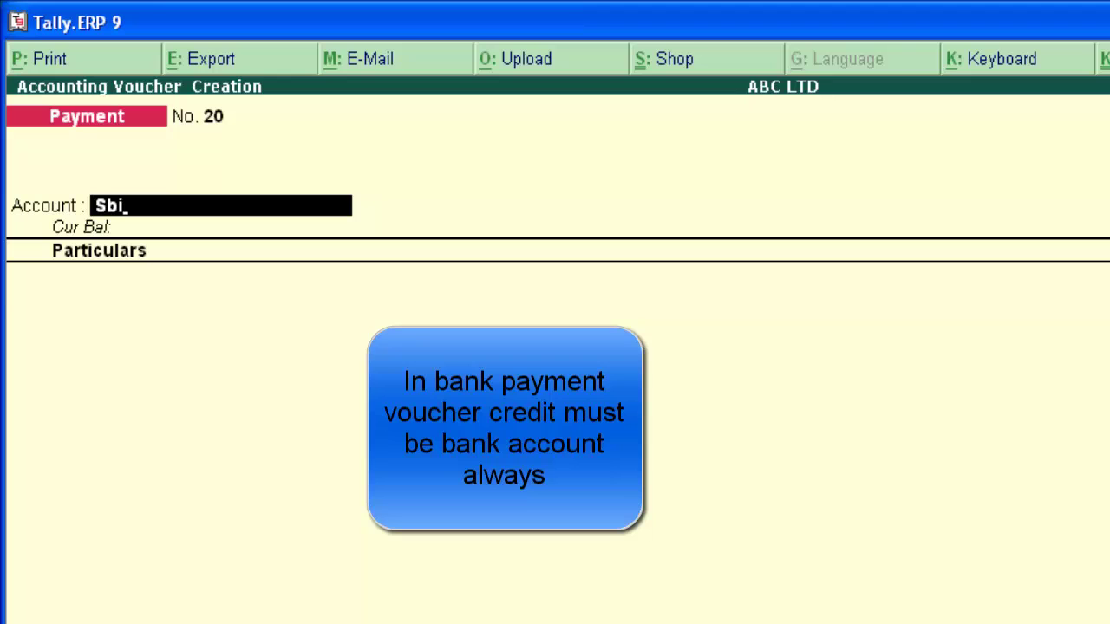
pyautogui.press('Return')
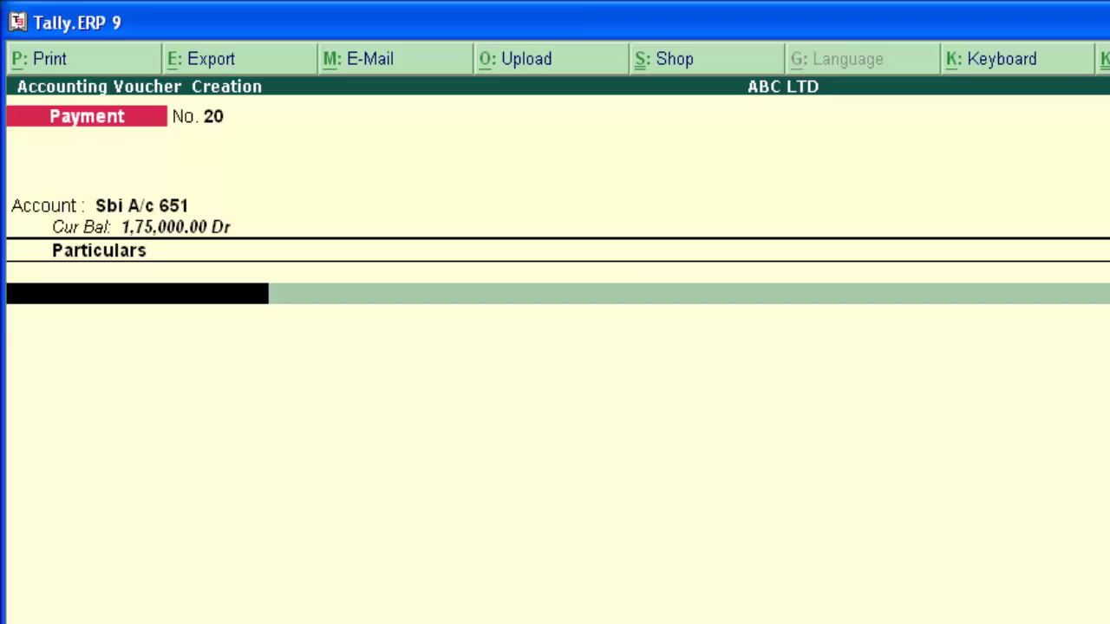
pyautogui.write('Amb')
pyautogui.press('Return')
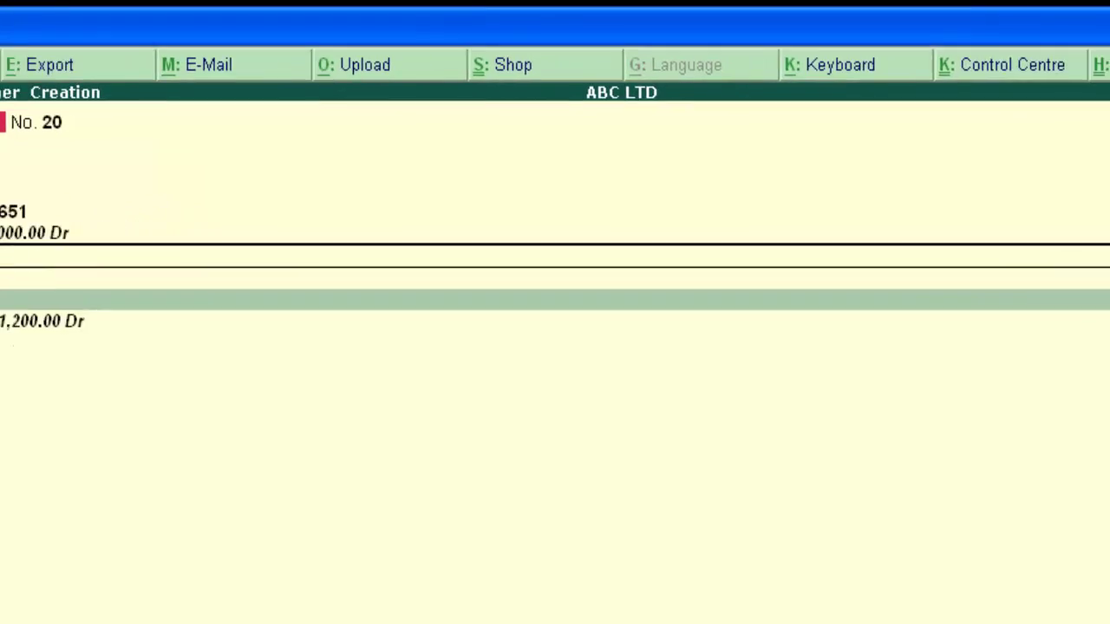
pyautogui.write('150000')
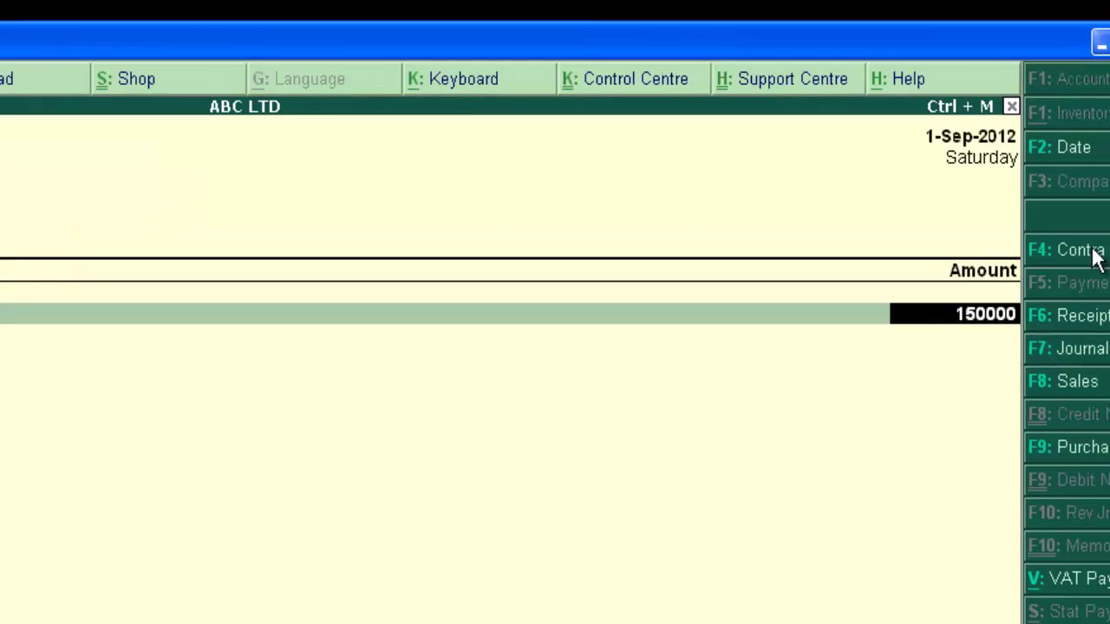
pyautogui.press('Return')
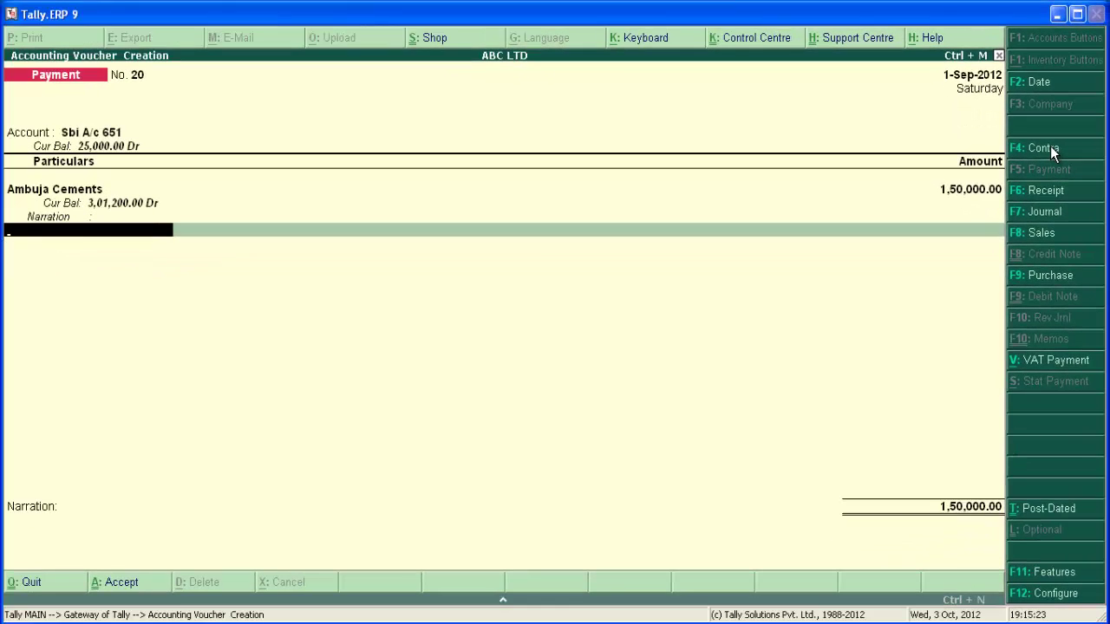
pyautogui.press('Return')
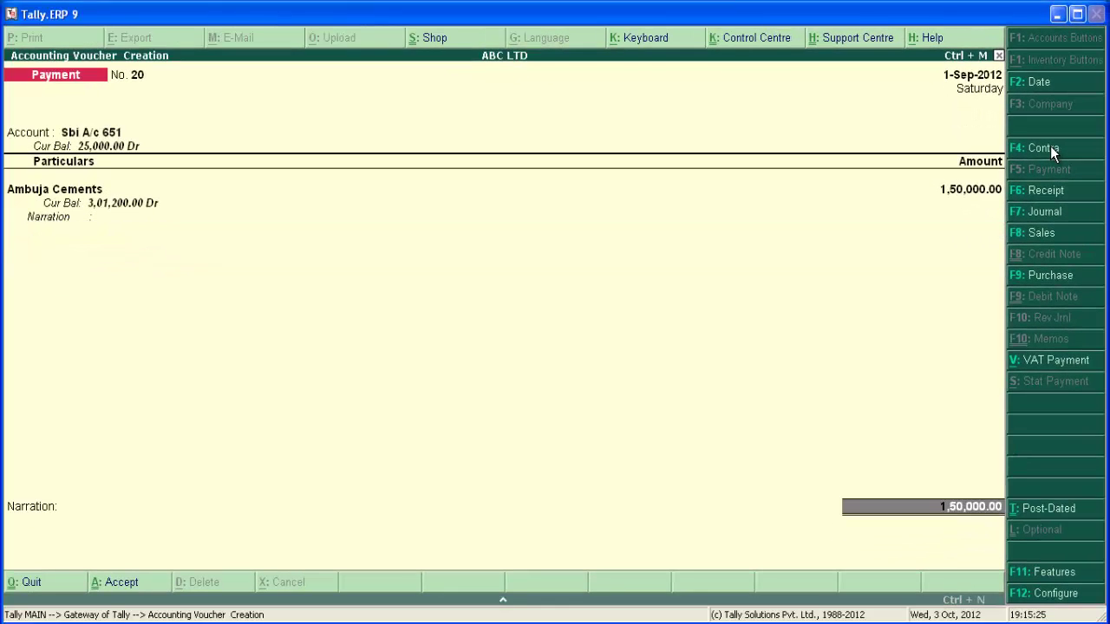
# - Allocate the bank payment as a cheque favouring Ambuja Cements with instrument number 456245
pyautogui.press('Return')
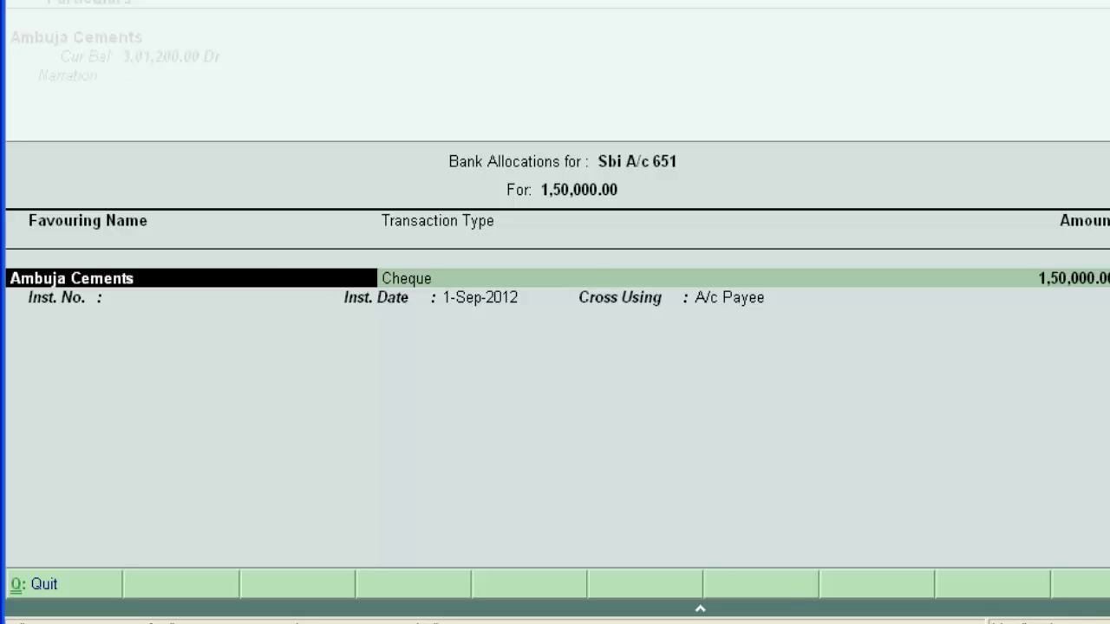
pyautogui.press('Return')
pyautogui.press('Return')
pyautogui.press('Return')
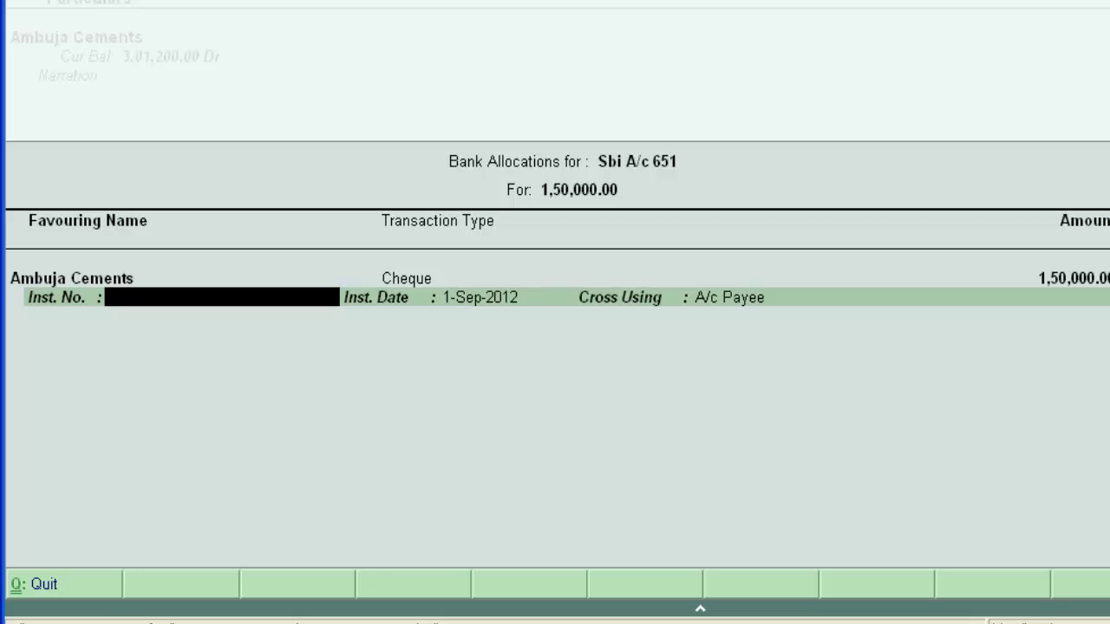
pyautogui.write('456245')
pyautogui.press('Return')
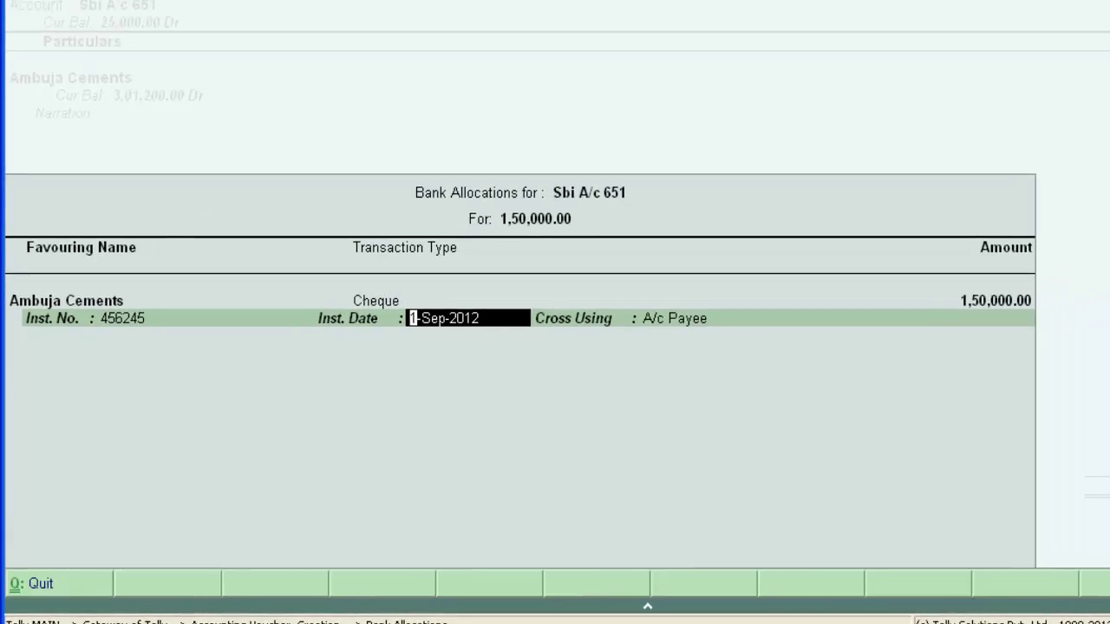
# - Complete the cheque allocation with A/c Payee crossing, and save the voucher with narration "ch# 456245 issued to ambuja cement towards pending payment"
pyautogui.press('Return')
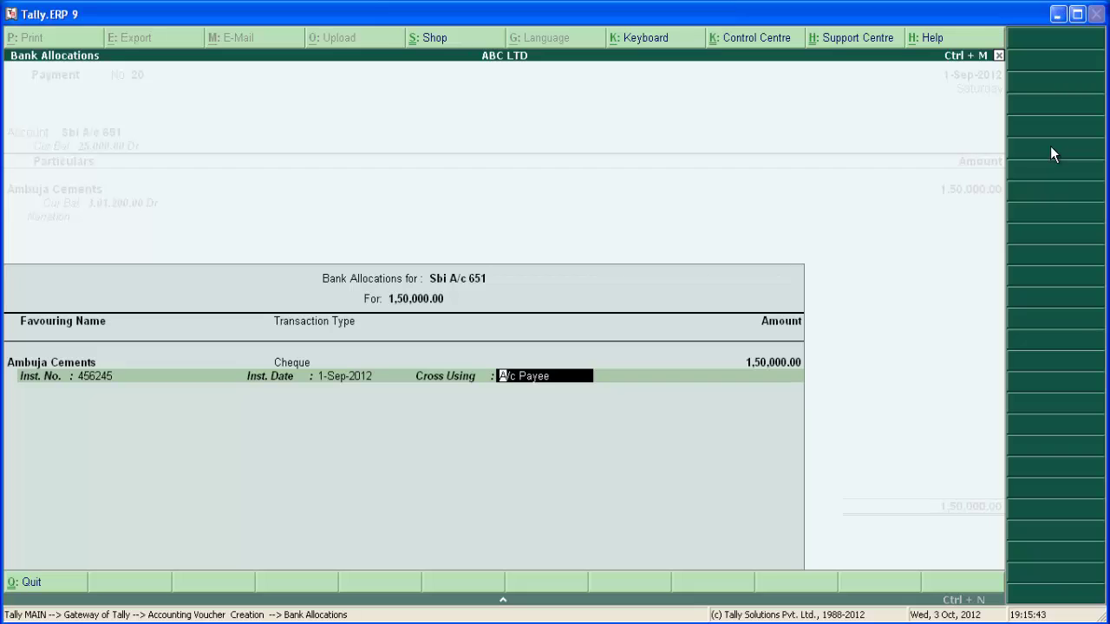
pyautogui.press('Return')
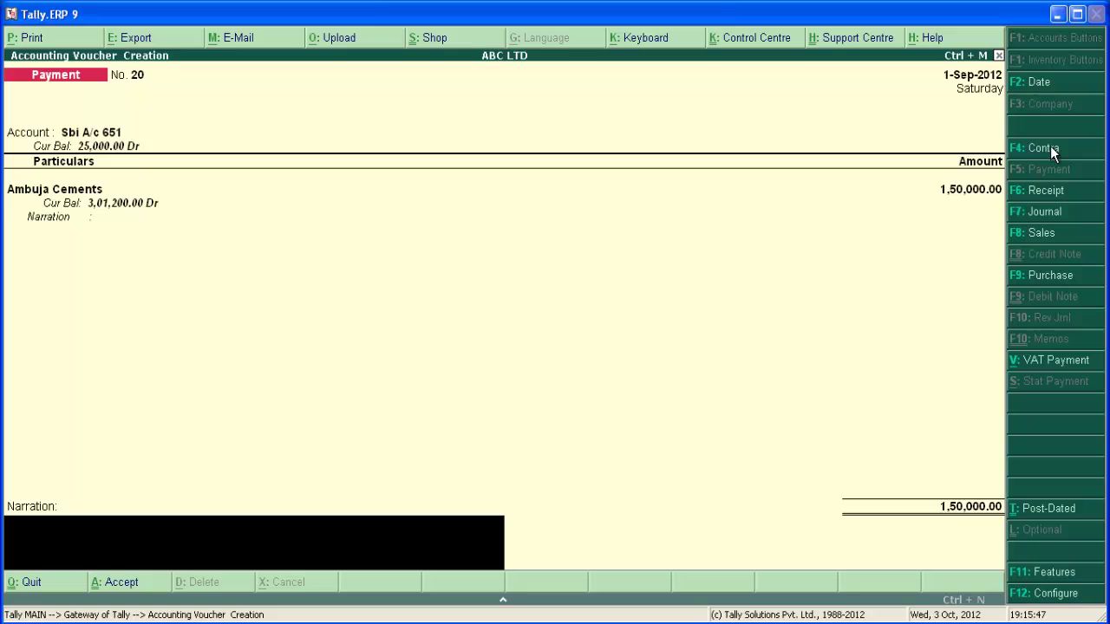
pyautogui.write('ch#')
pyautogui.write('456245 issued to ambuja cement ')
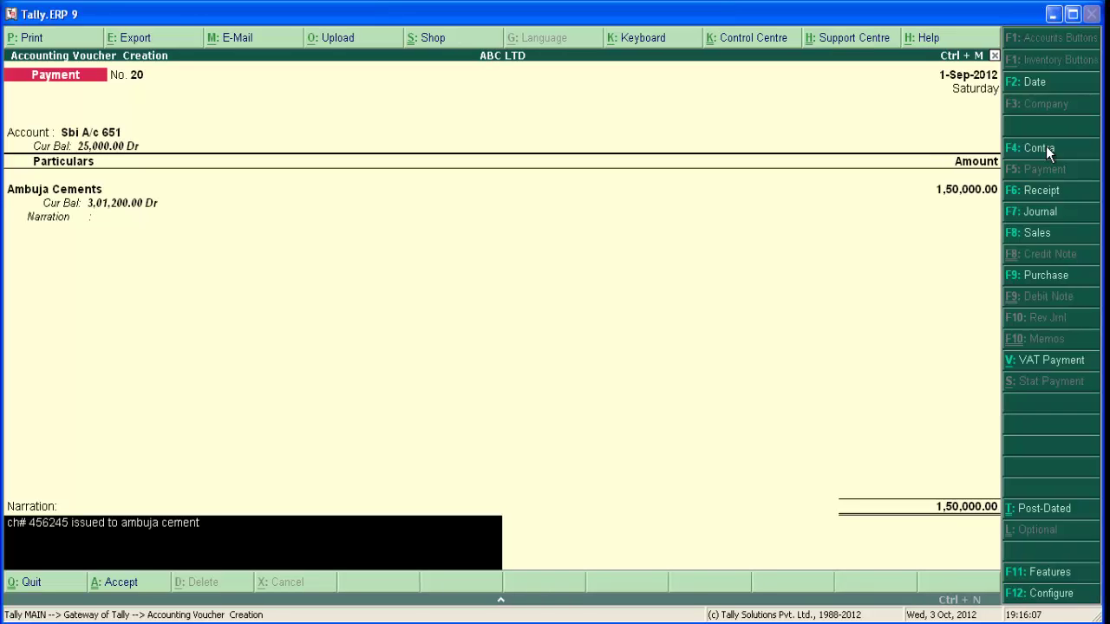
pyautogui.write('towards pending payment')
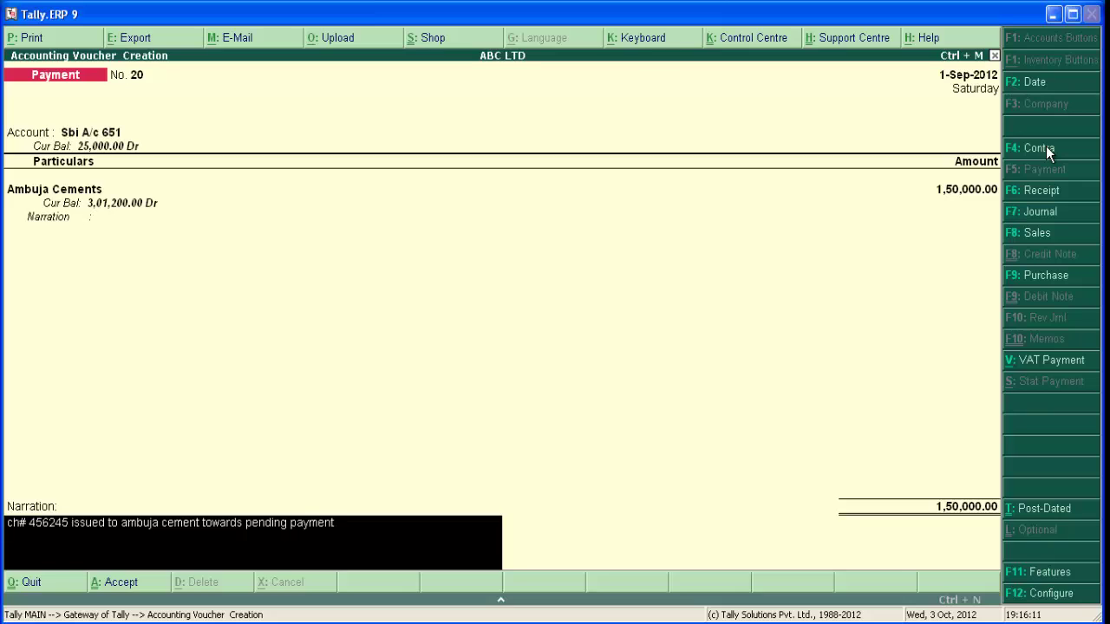
pyautogui.press('Return')
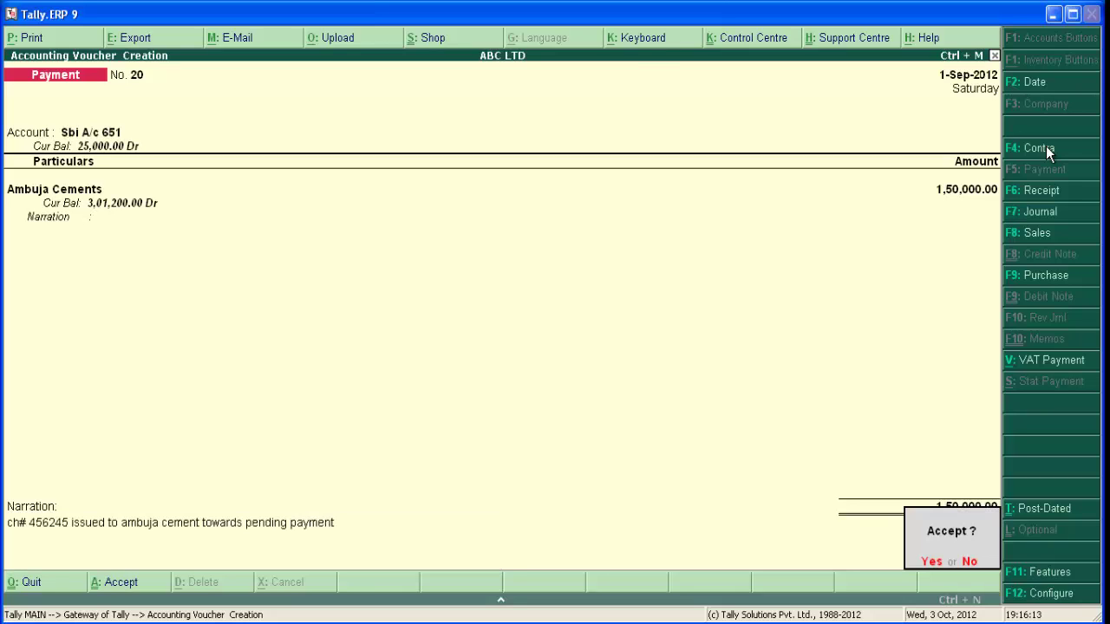
pyautogui.press('Return')
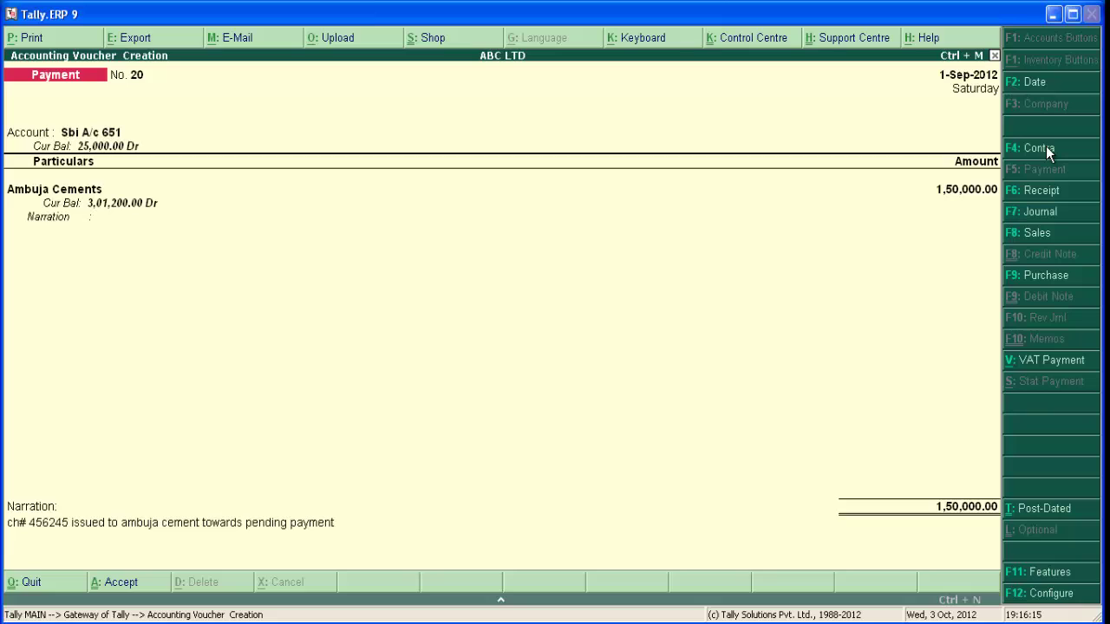